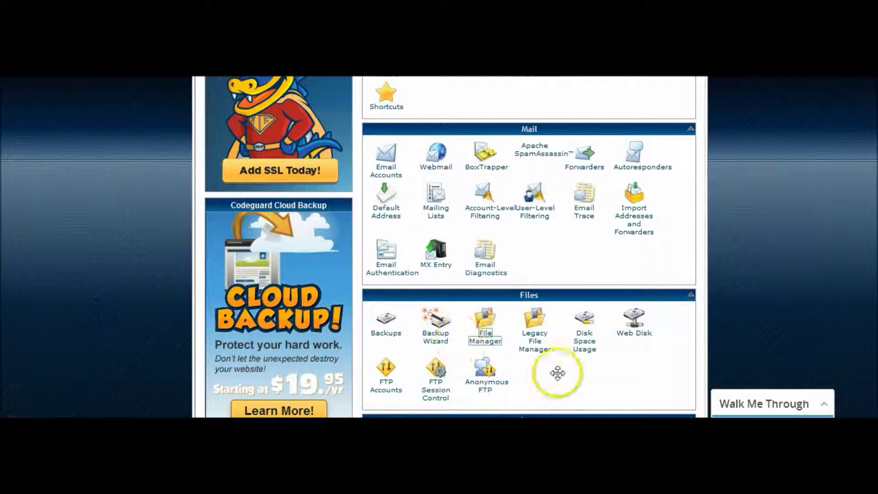
Launch File Manager and browse public_html to the StandoutProfessional.com folder
click(483, 330)
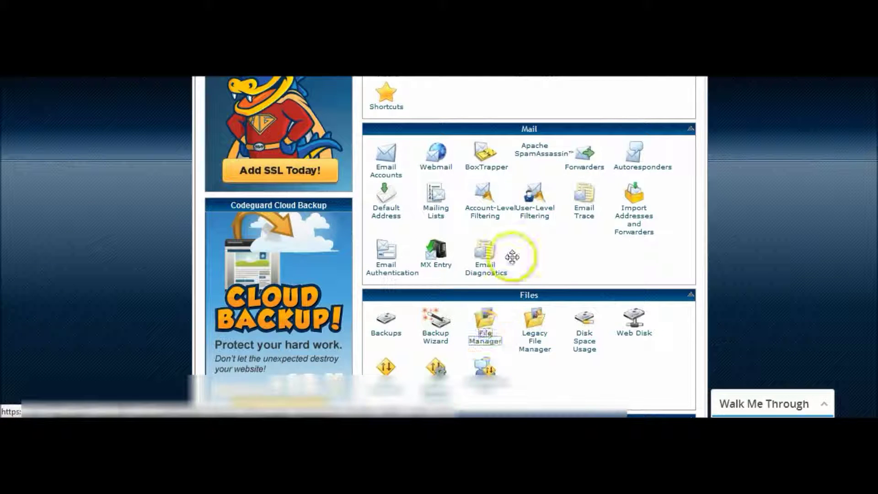
scroll(549, 259, up, 3)
scroll(542, 274, down, 6)
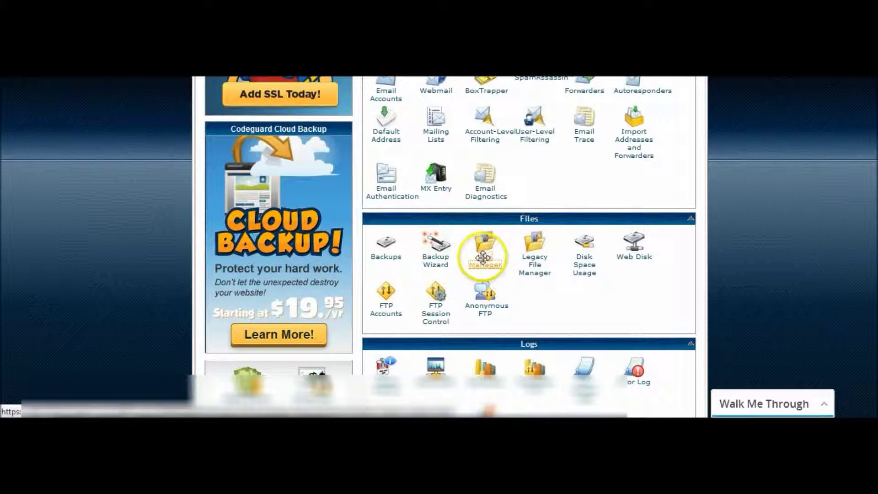
click(483, 260)
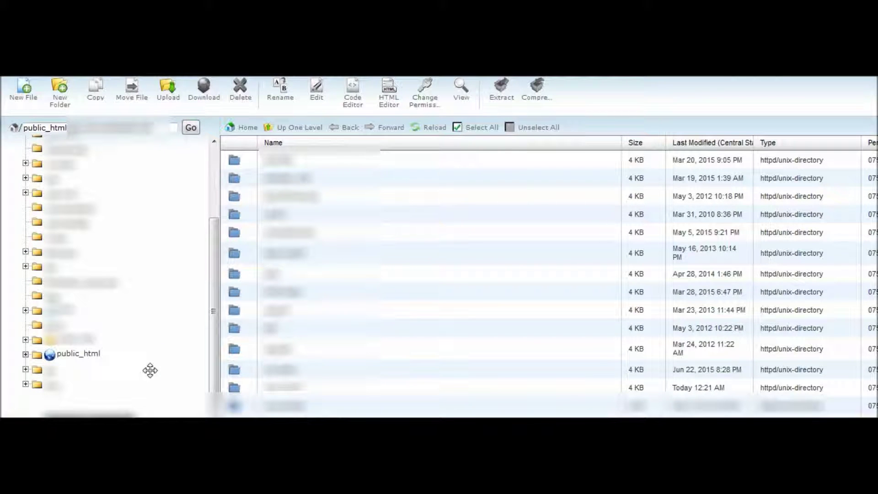
click(76, 354)
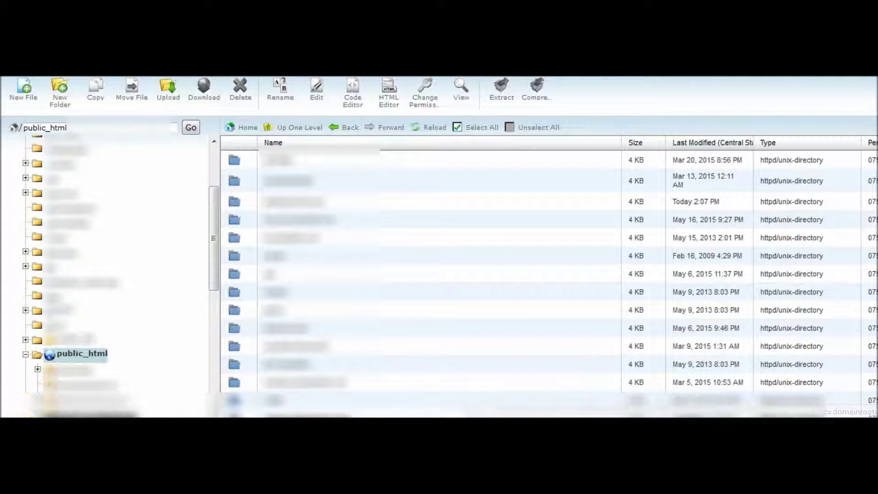
scroll(100, 206, down, 5)
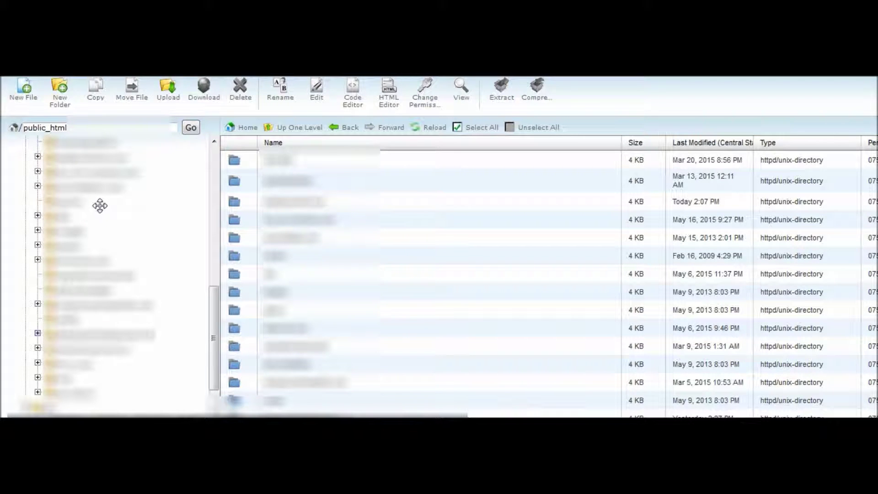
click(46, 333)
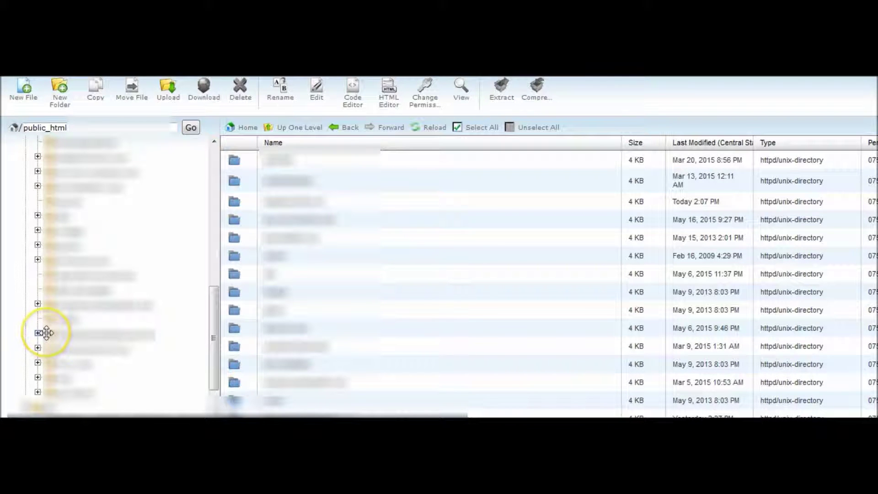
click(46, 333)
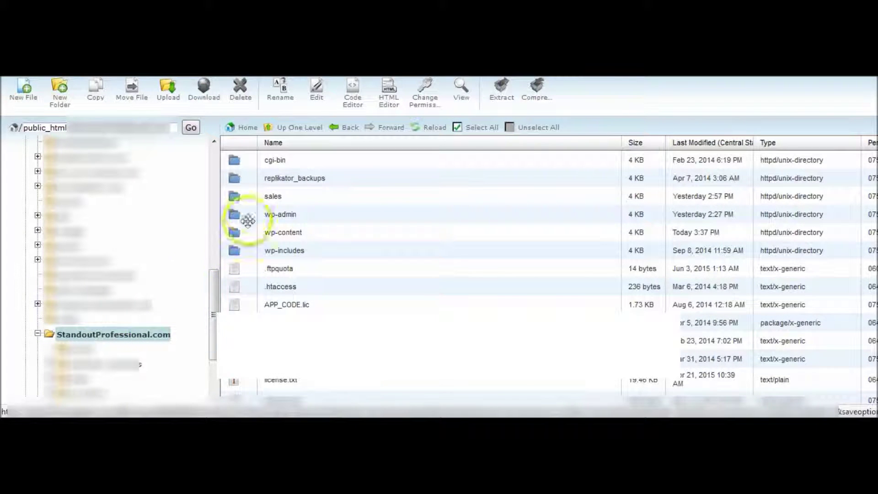
drag(219, 187, 236, 196)
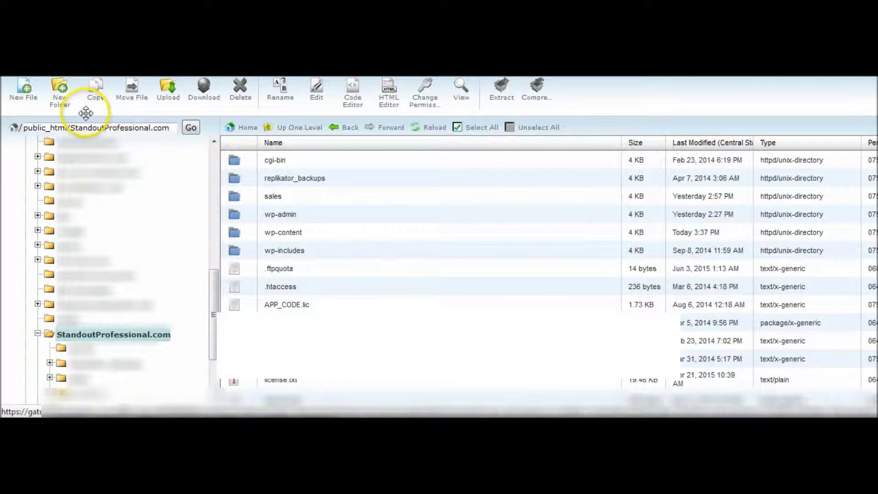
Start a New Folder dialog, then cancel without creating a folder
click(60, 88)
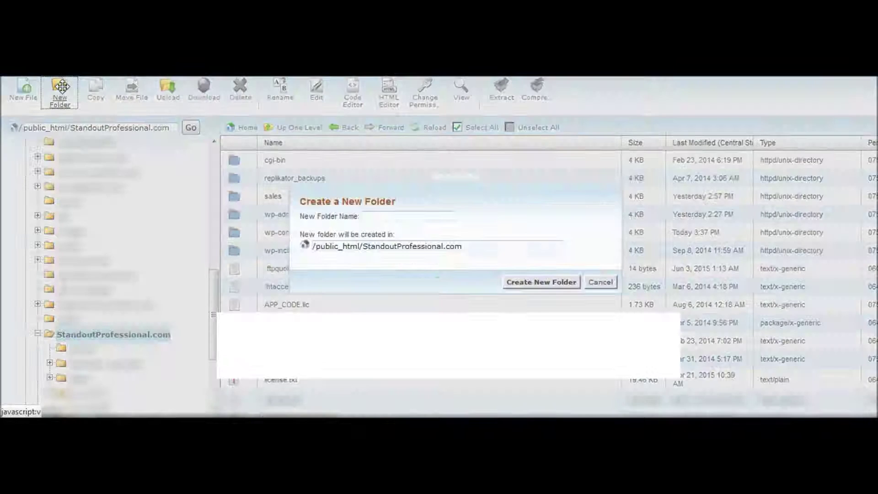
click(391, 218)
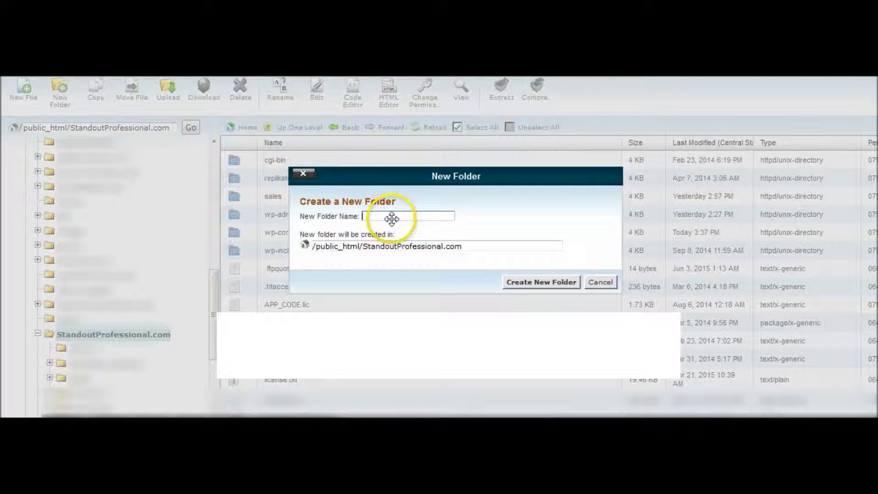
click(604, 282)
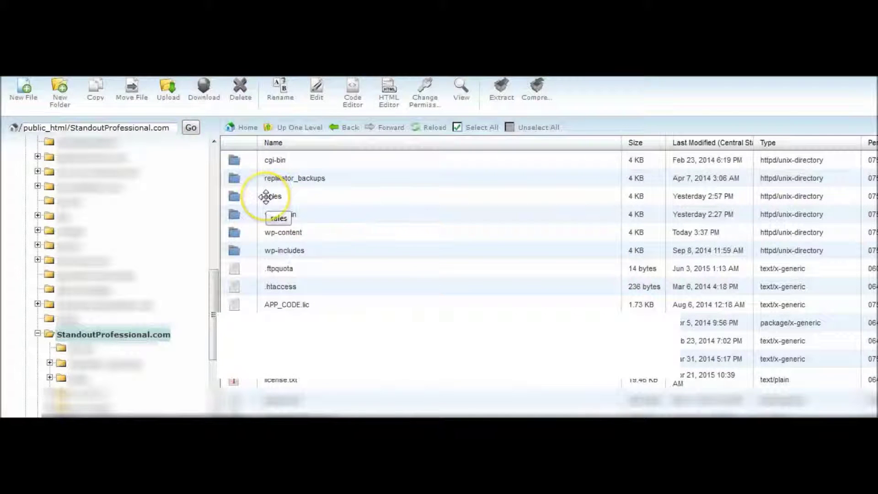
Open the sales folder inside StandoutProfessional.com
click(234, 196)
mouse_move(231, 197)
mouse_down()
mouse_move(282, 189)
mouse_move(233, 196)
mouse_up()
double_click(232, 196)
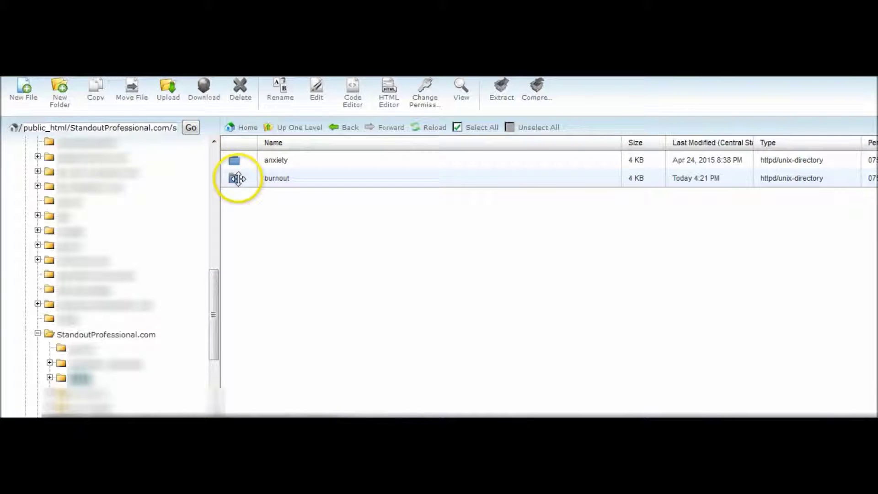
Dismiss a New Folder prompt, open the burnout folder, and start a new folder there
click(60, 91)
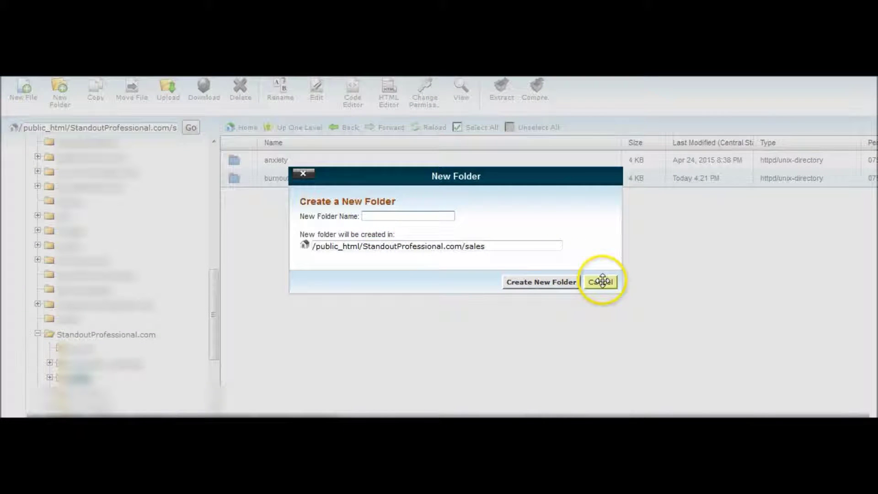
click(304, 173)
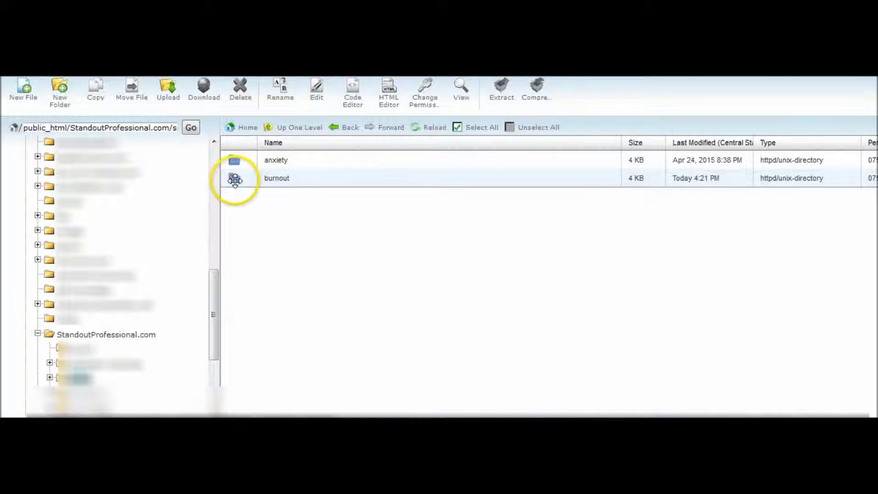
drag(231, 180, 233, 177)
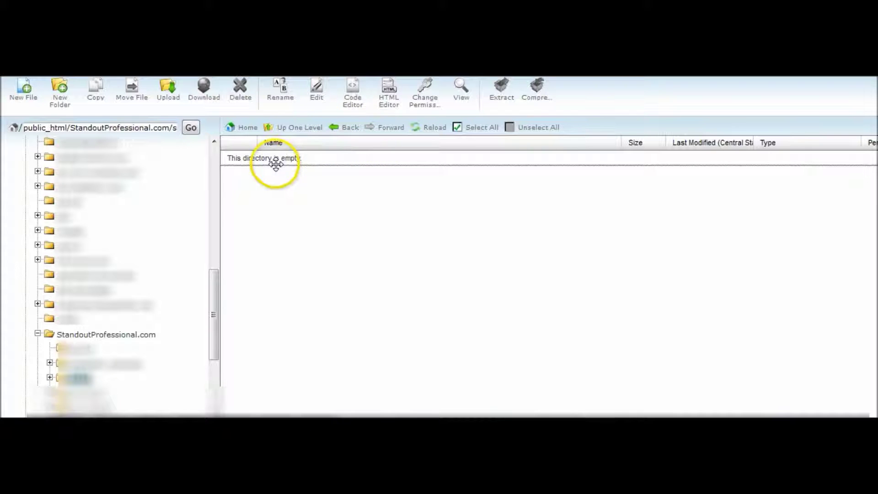
click(60, 89)
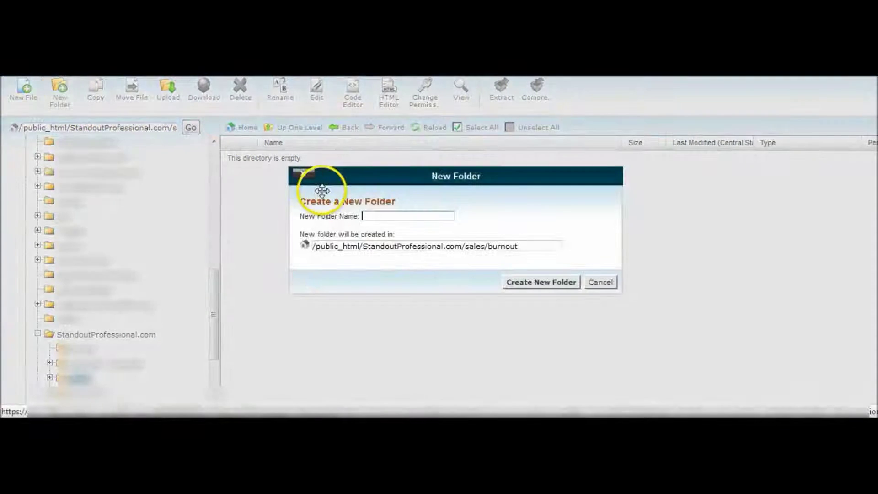
Create and open the squeeze-page folder, then start a file upload into it
click(396, 219)
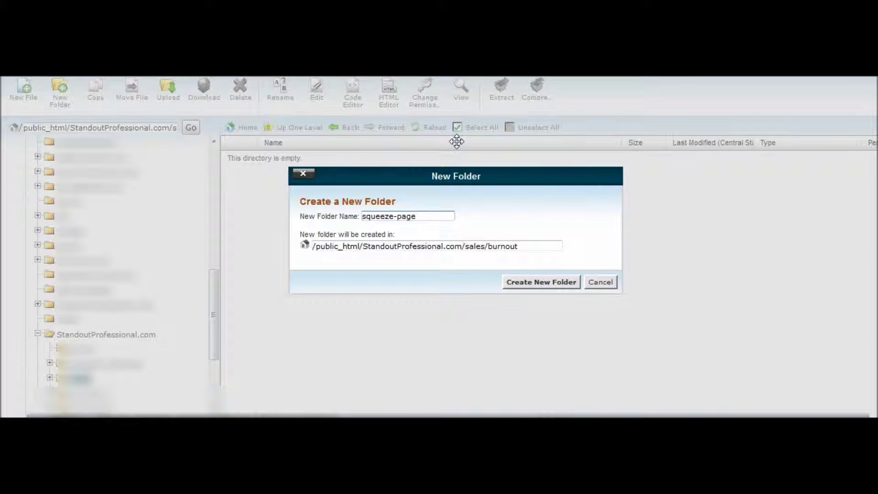
click(538, 279)
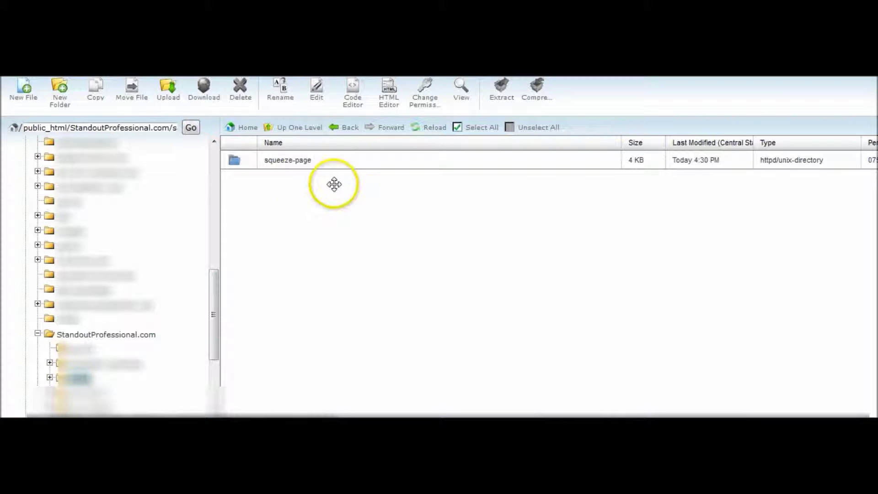
double_click(233, 159)
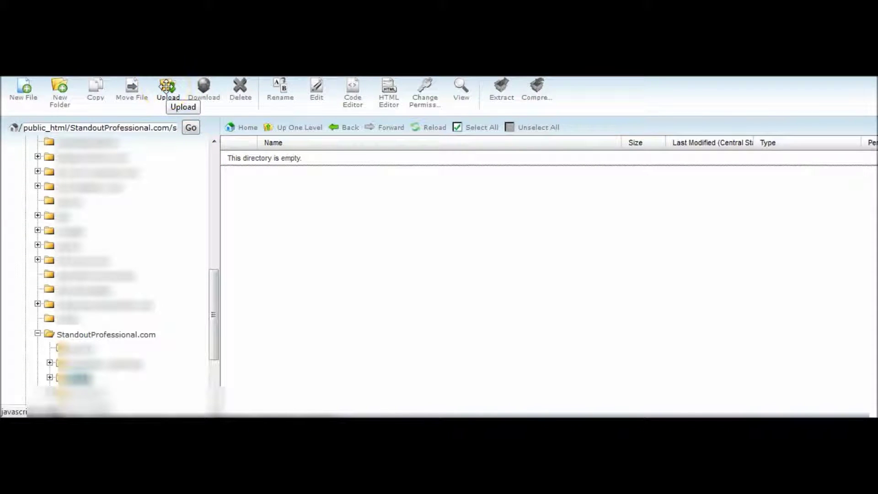
click(167, 87)
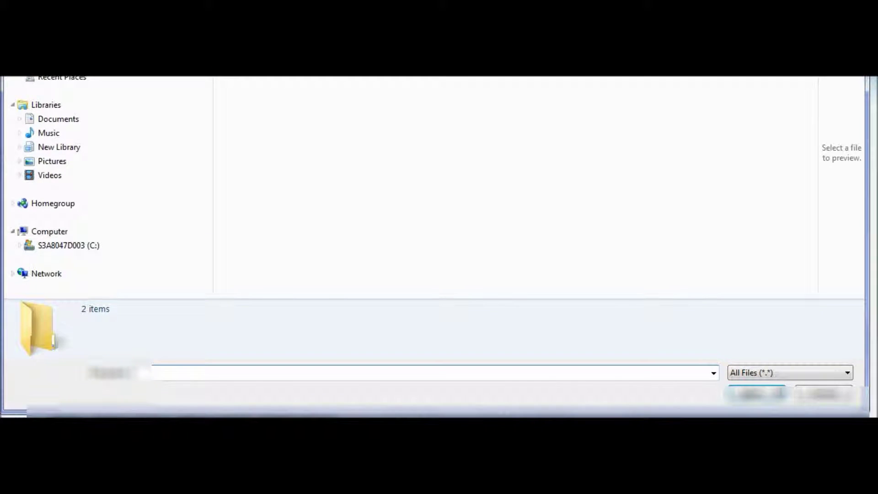
click(369, 110)
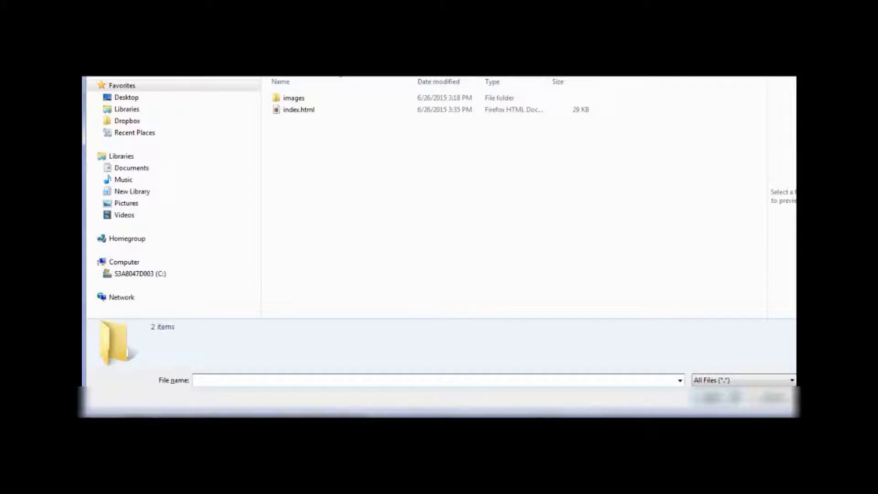
key(alt+Up)
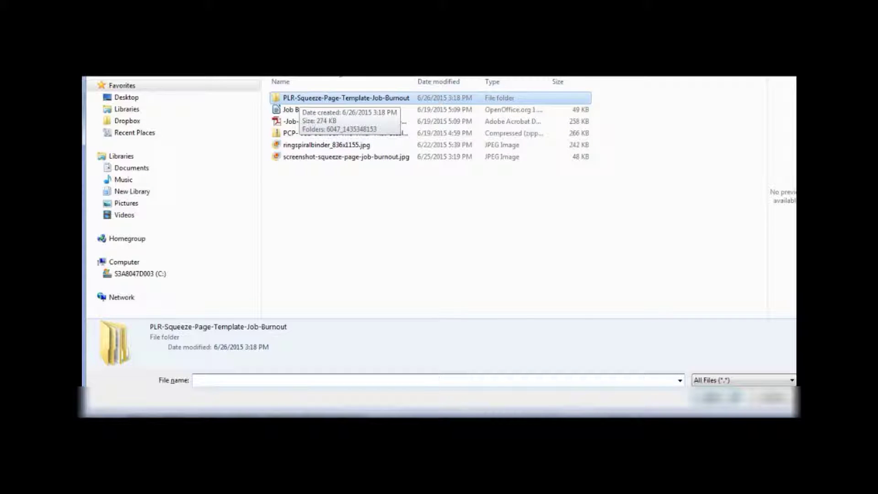
double_click(320, 98)
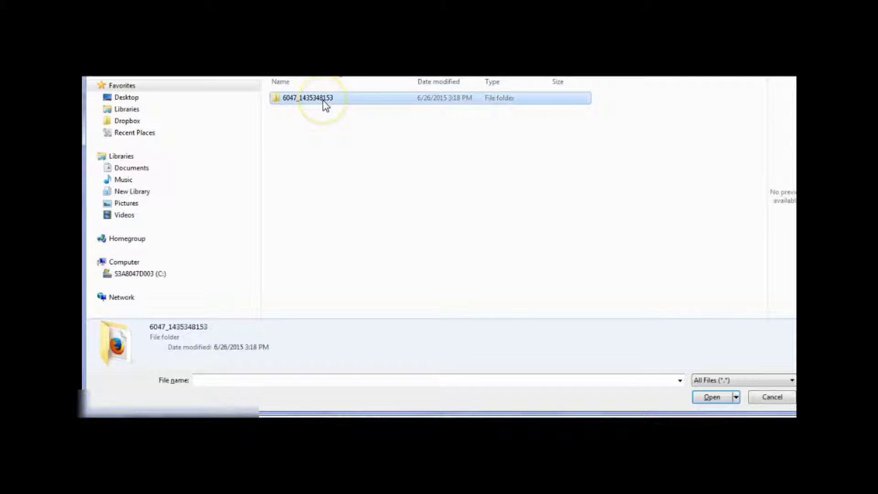
double_click(324, 103)
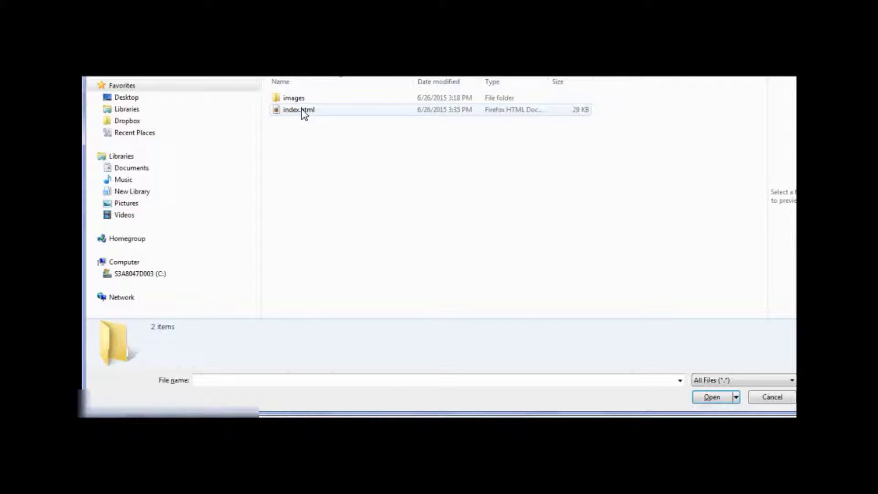
double_click(300, 109)
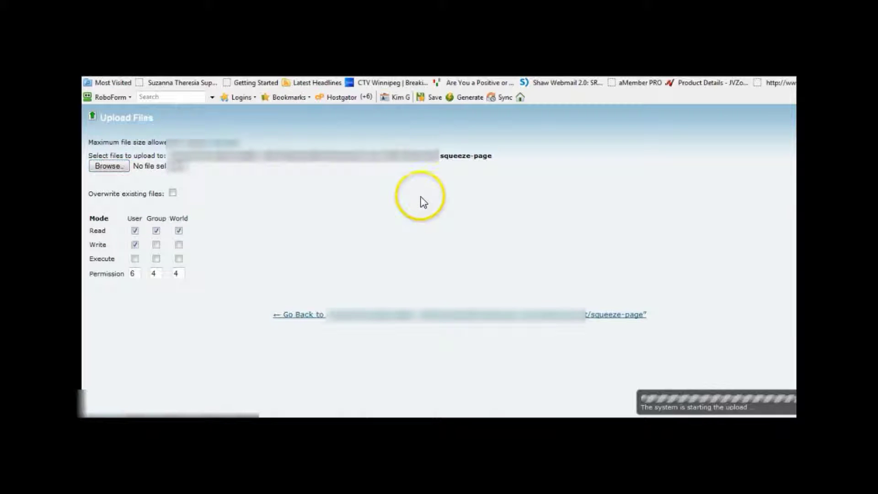
triple_click(235, 194)
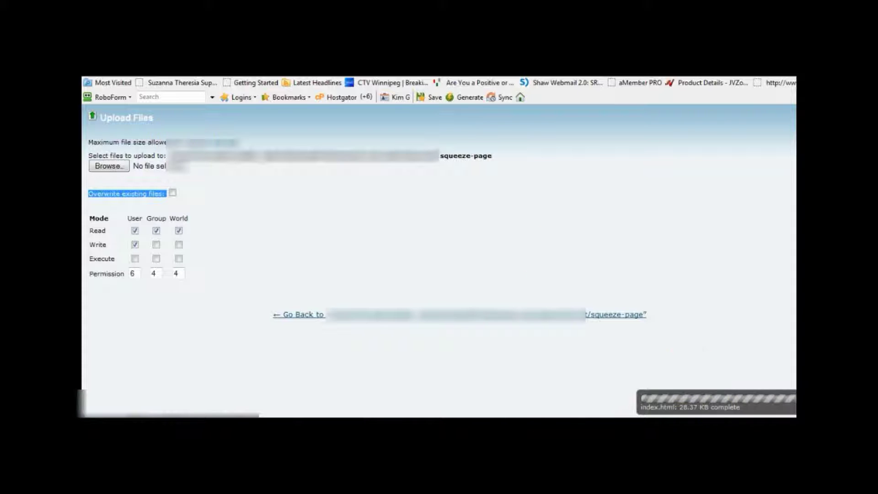
Upload ringspiralbinder_836x1155.jpg and pop-close.png from the local images folder
click(106, 167)
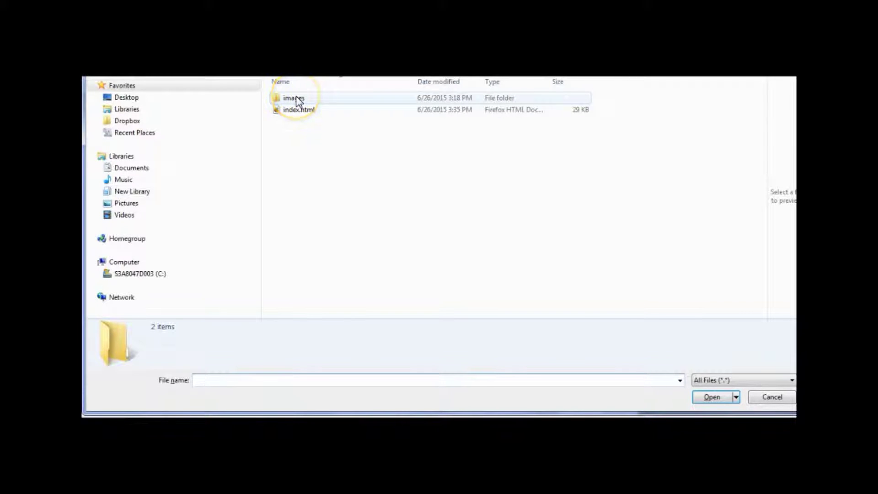
double_click(295, 99)
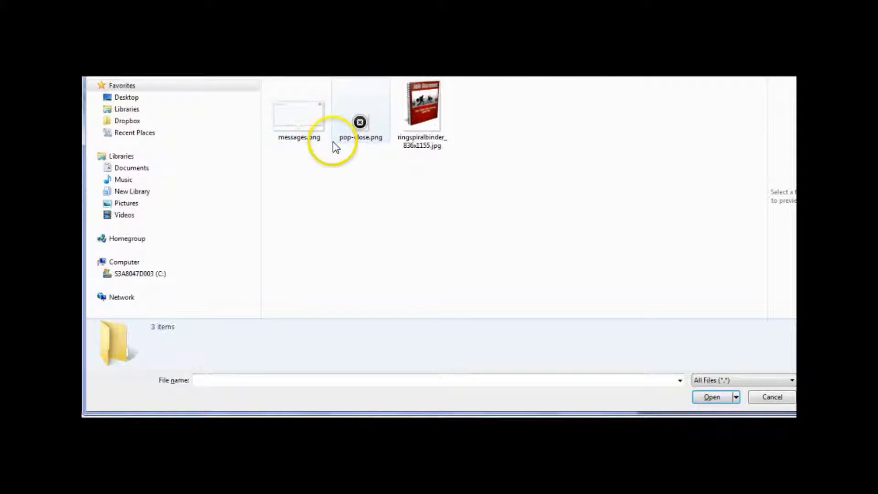
click(421, 113)
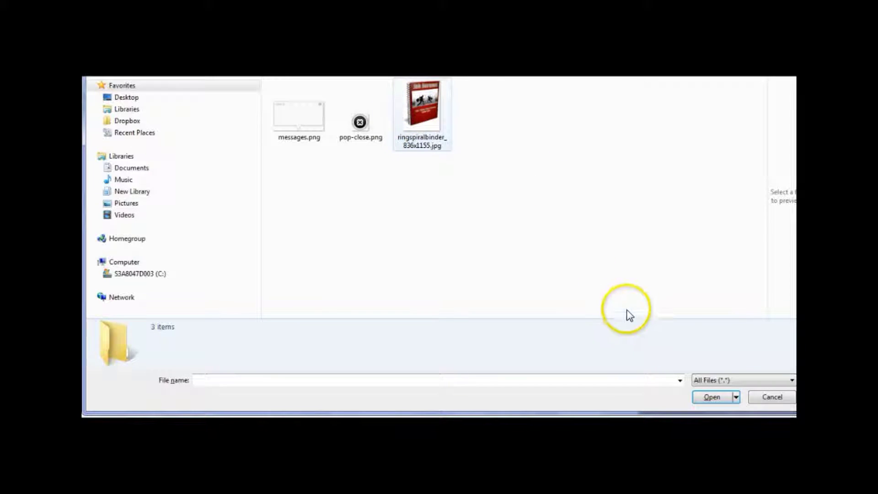
click(704, 395)
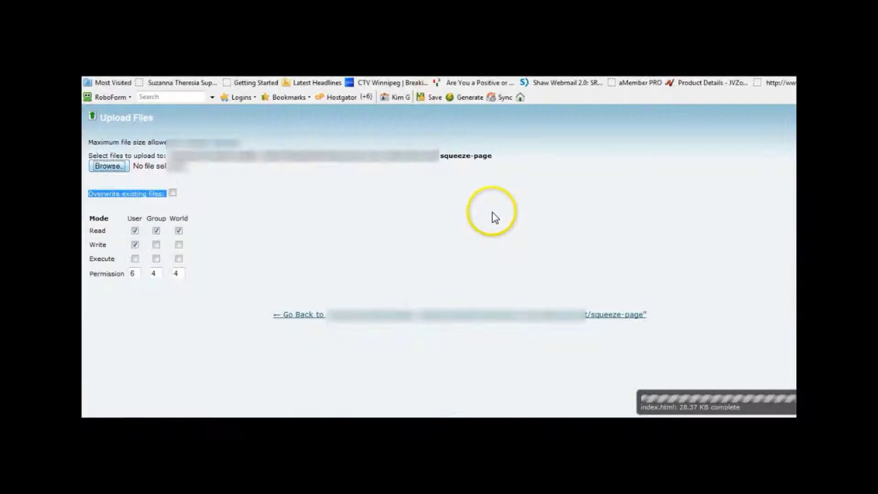
click(109, 167)
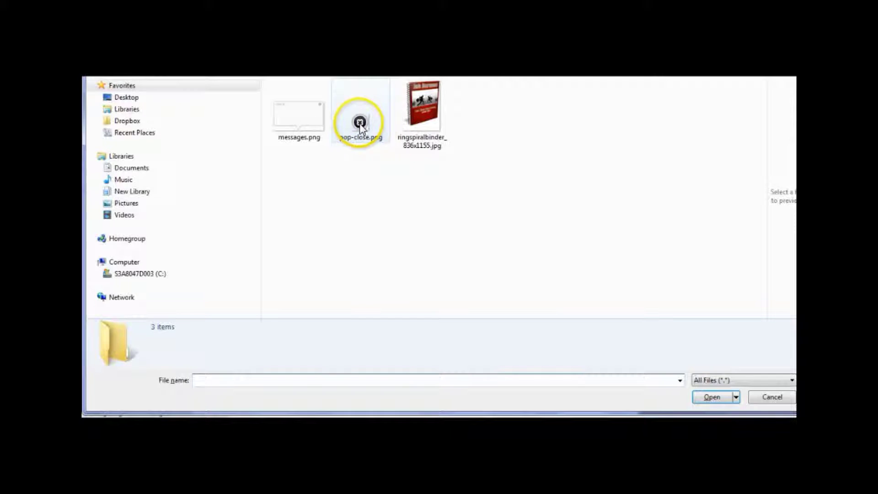
click(371, 125)
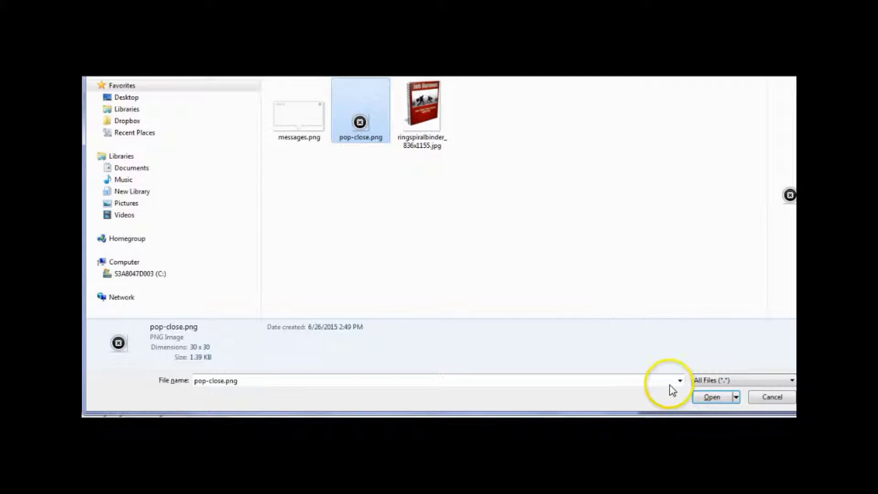
click(704, 397)
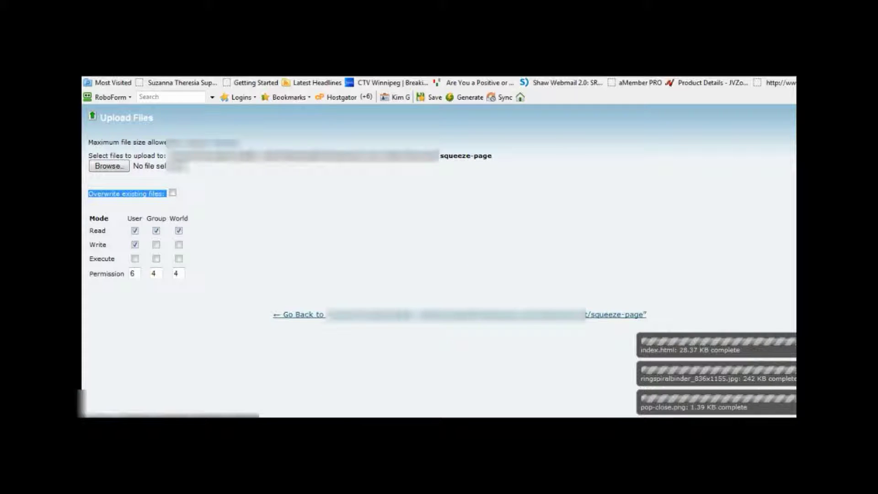
Select messages.png in the file picker, view its options, then dismiss them
click(109, 165)
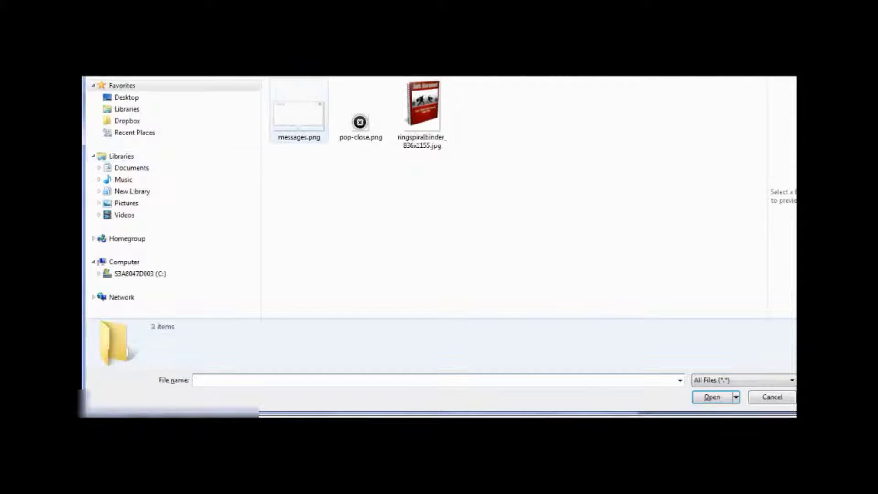
click(287, 120)
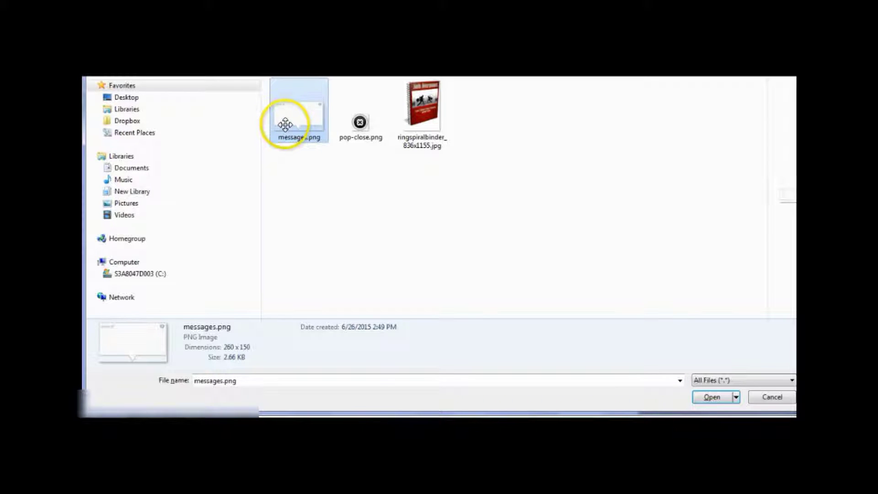
right_click(288, 122)
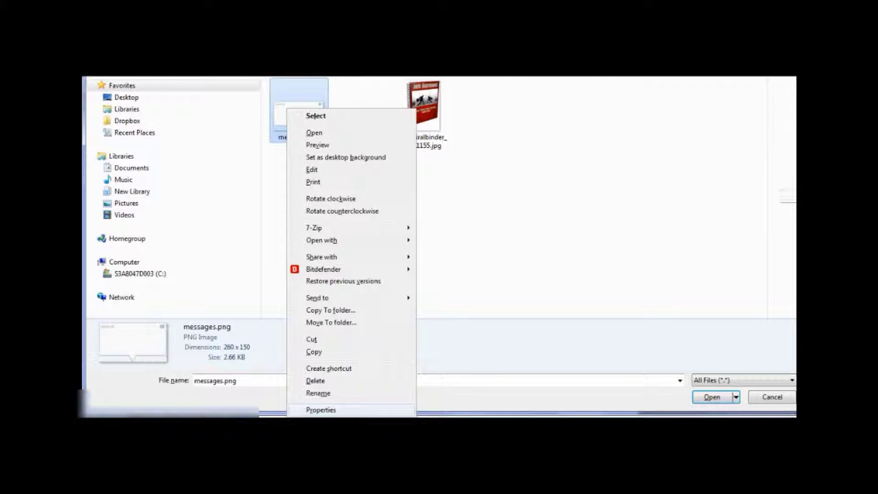
key(Escape)
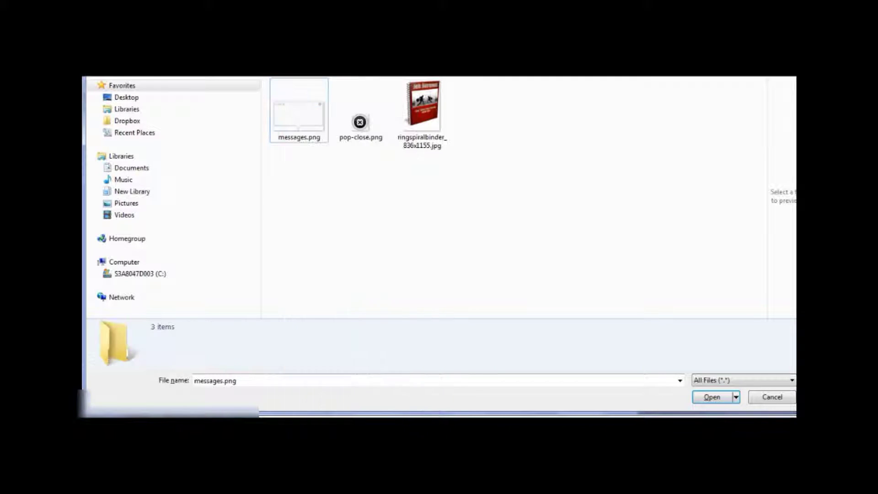
Cancel the file picker and create an images folder in squeeze-page
key(Escape)
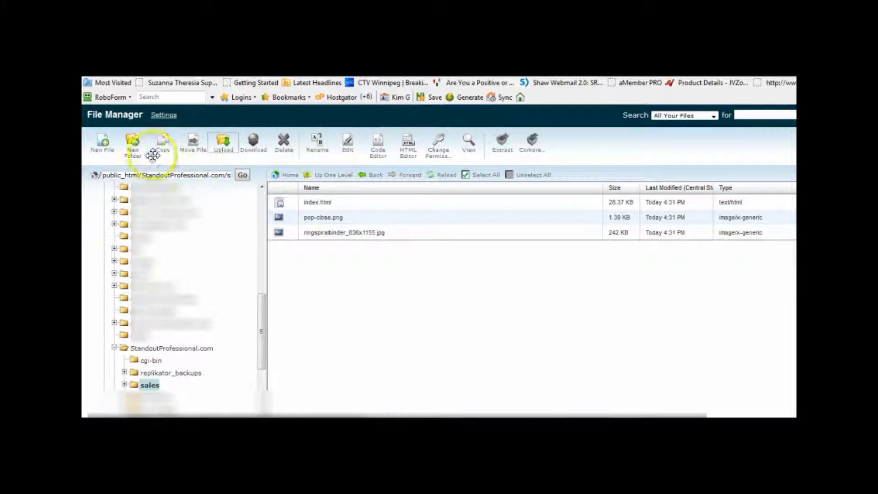
click(133, 142)
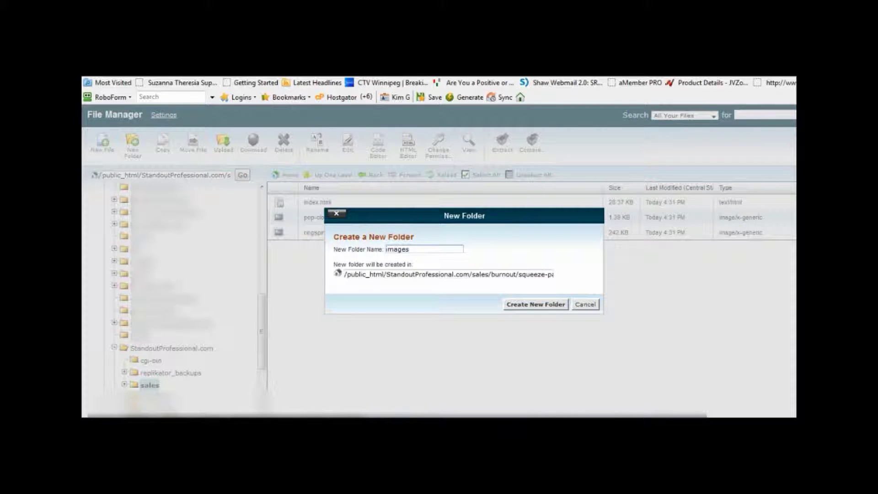
key(Return)
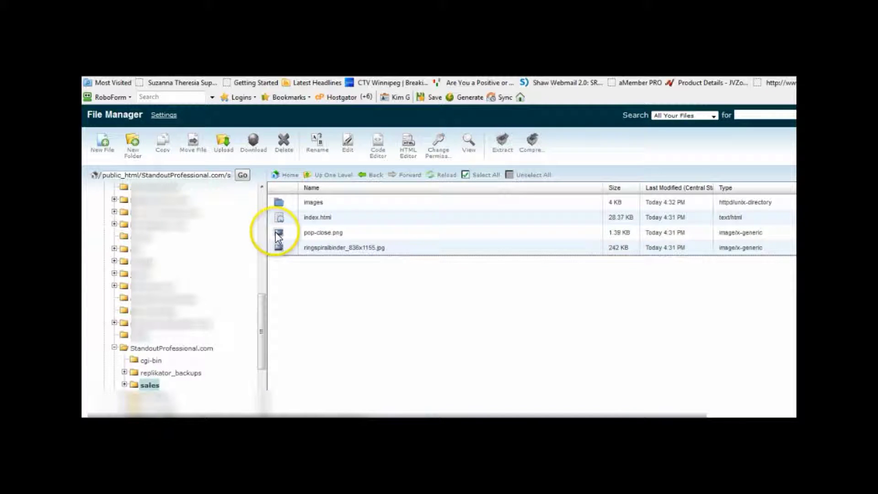
Move the book cover image and pop-close.png into the images folder
drag(280, 227, 277, 198)
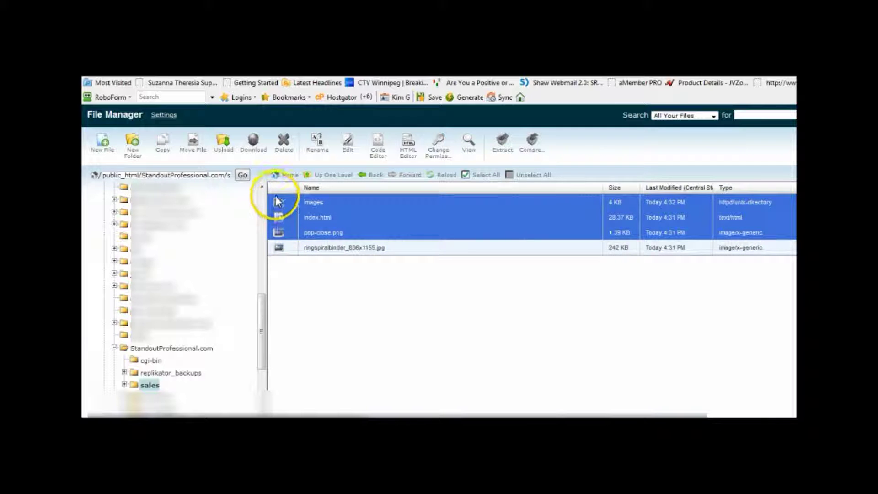
click(280, 249)
click(280, 249)
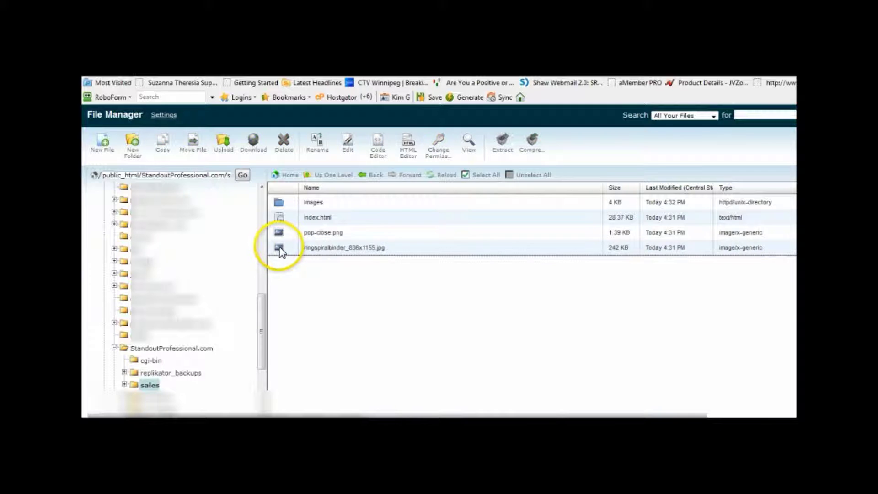
click(280, 249)
double_click(280, 201)
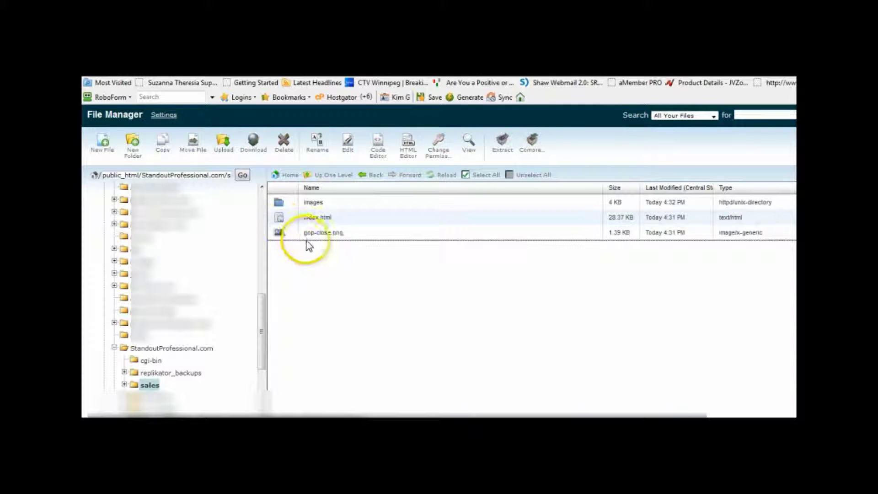
click(278, 233)
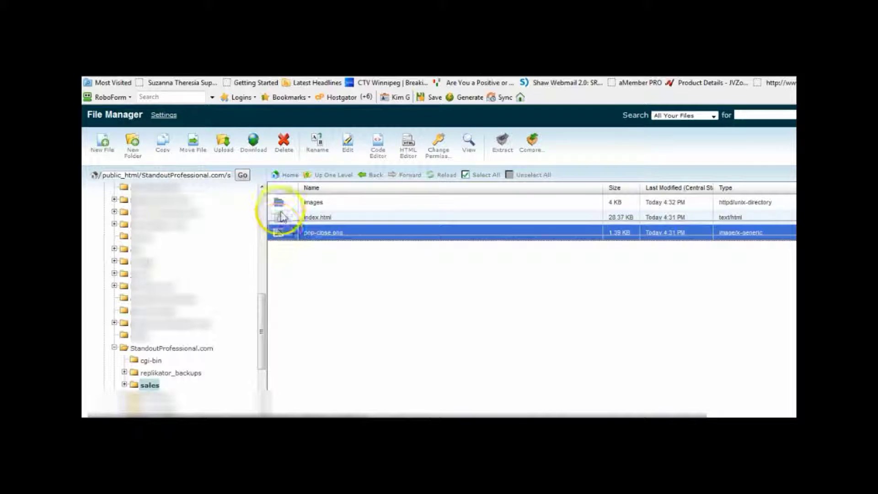
drag(283, 206, 283, 203)
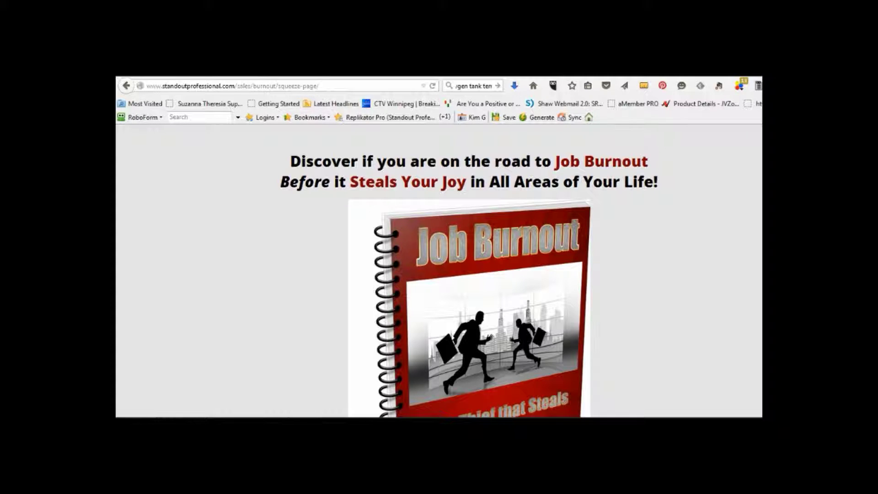
Scroll down the live squeeze page past the book cover to the Free Report description
scroll(439, 270, down, 3)
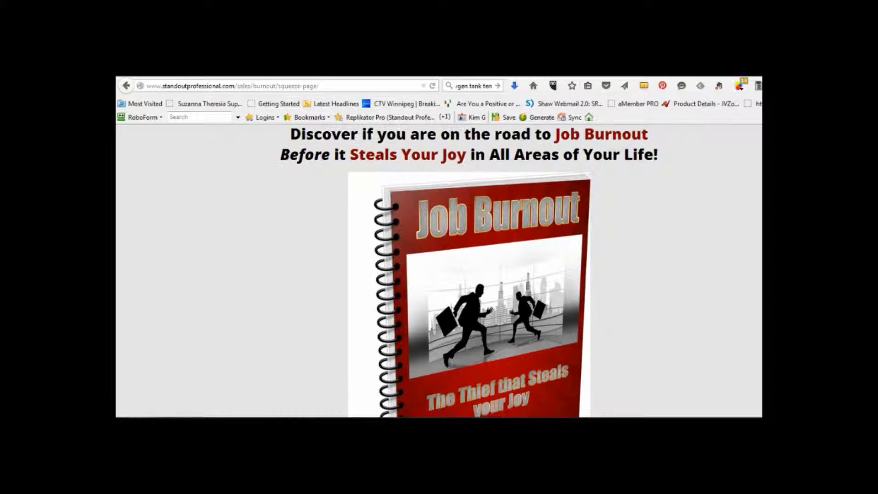
scroll(439, 270, down, 5)
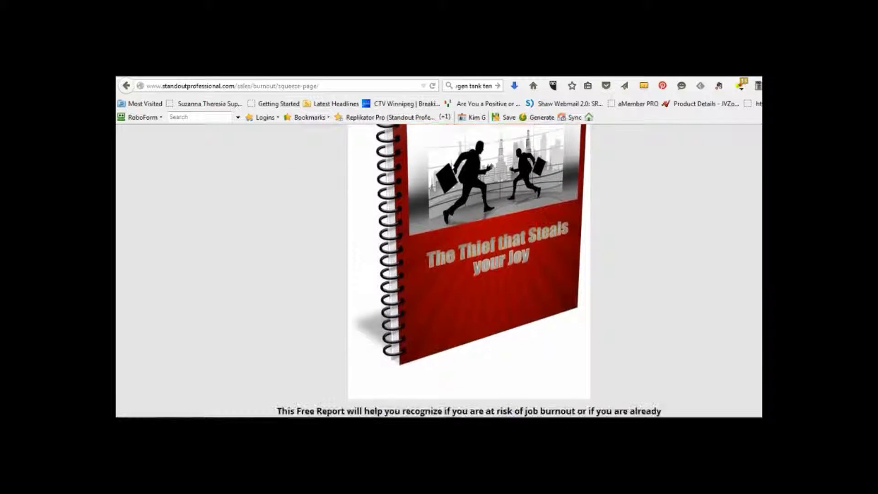